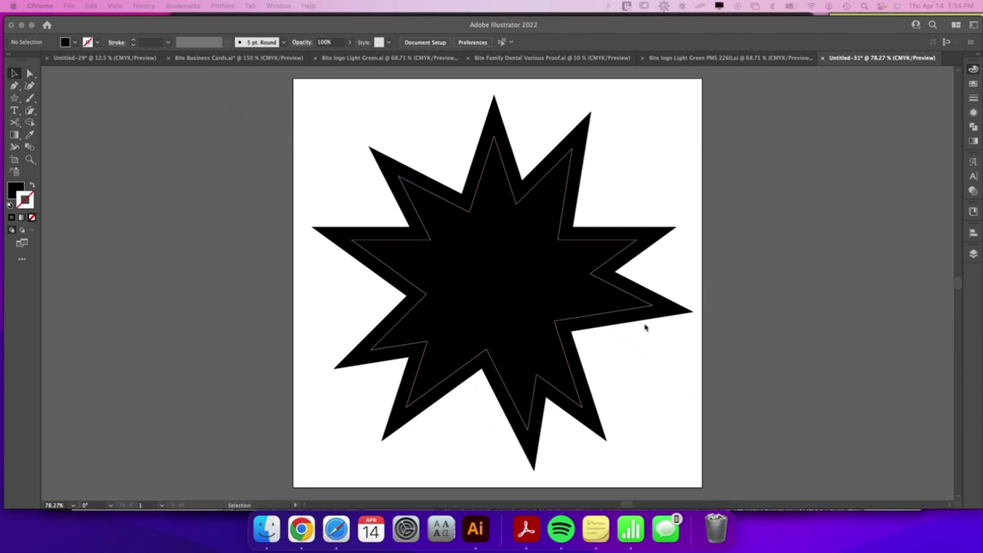
# Select the star's inner path to confirm it uses the CutContour swatch, then deselect.
pyautogui.click(571, 324)
pyautogui.click(571, 324)
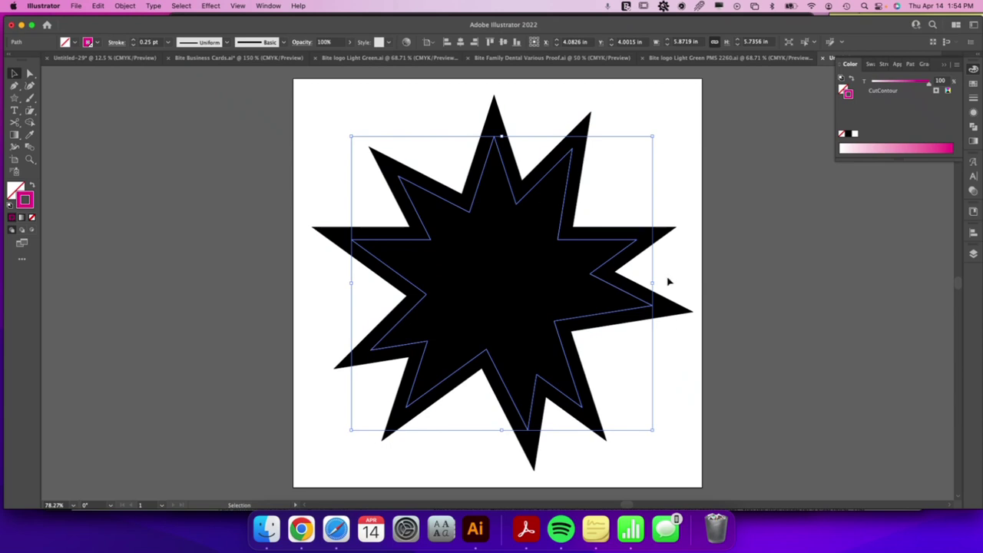
pyautogui.click(627, 182)
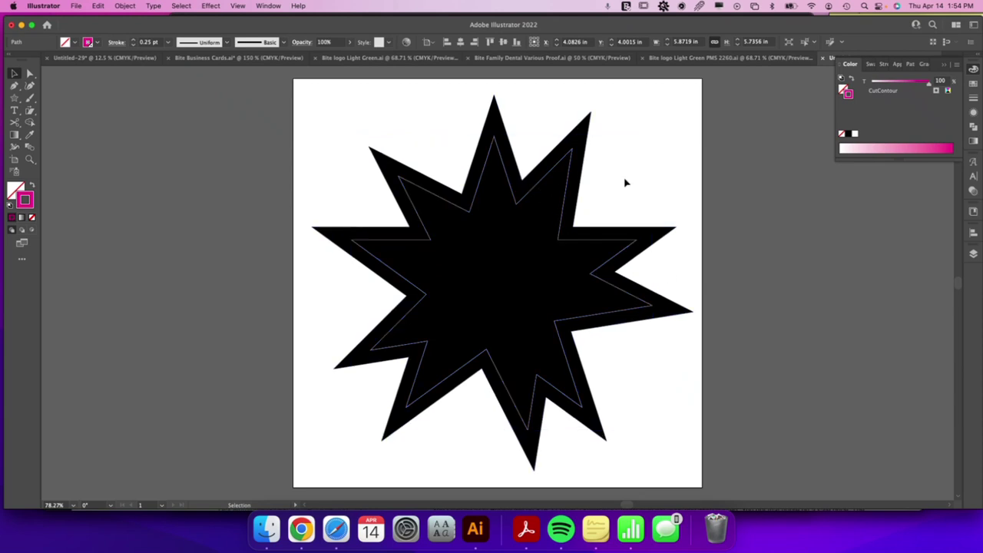
# Zoom in on the star's inner corner, then zoom back out so the star fills the view.
pyautogui.press('z')
pyautogui.moveTo(572, 234); pyautogui.dragTo(527, 320)
pyautogui.moveTo(691, 353); pyautogui.dragTo(649, 327)
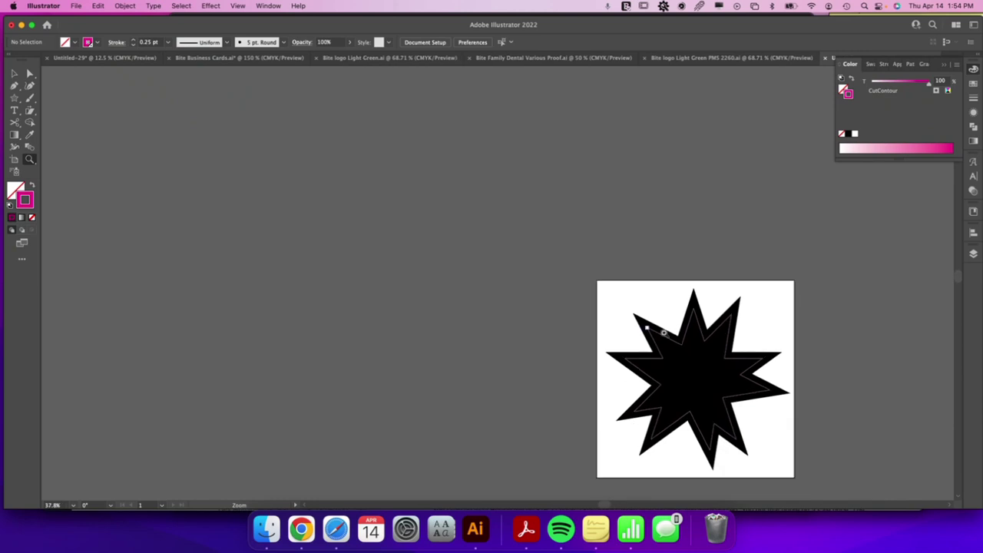
pyautogui.moveTo(704, 356); pyautogui.dragTo(780, 384)
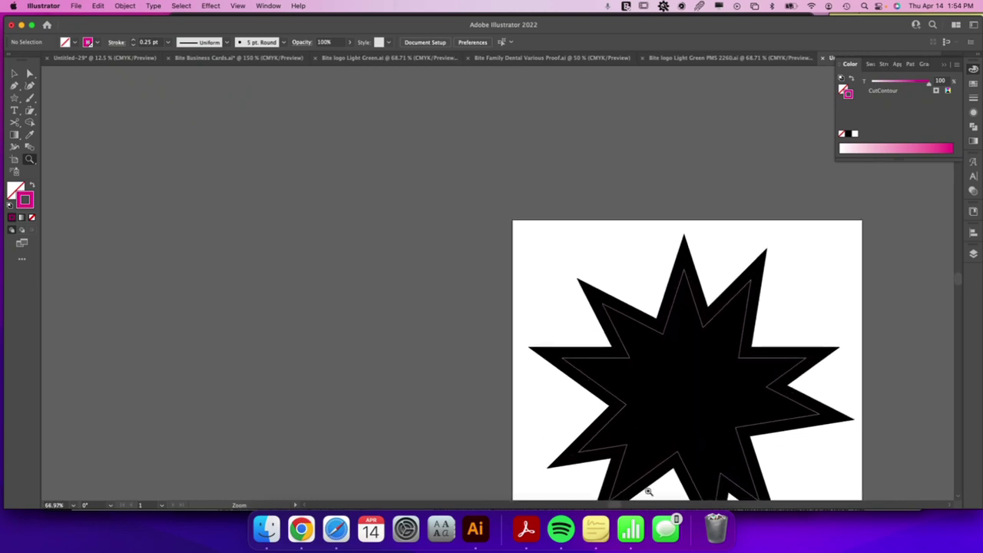
pyautogui.hscroll(5, 626, 507)
pyautogui.scroll(-5, 610, 399)
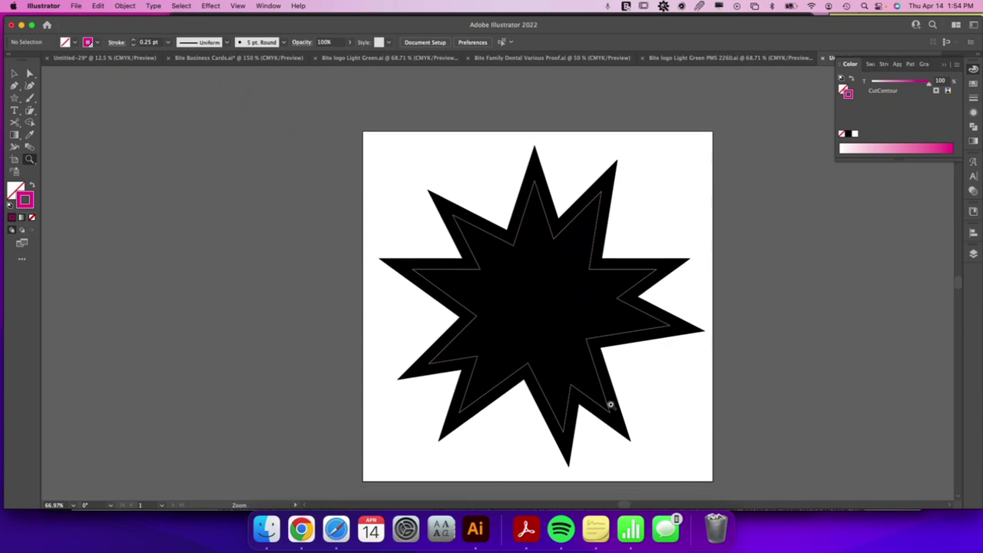
pyautogui.press('v')
# Magnify the star's right-hand point and compare the magenta contour in Outline and Preview views.
pyautogui.press('z')
pyautogui.moveTo(599, 364); pyautogui.dragTo(866, 407)
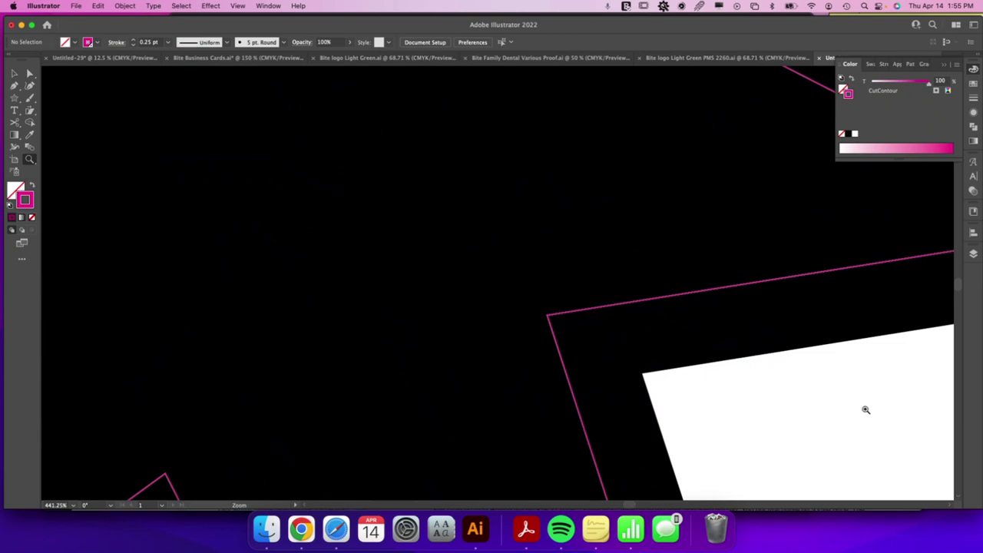
pyautogui.press('super+y')
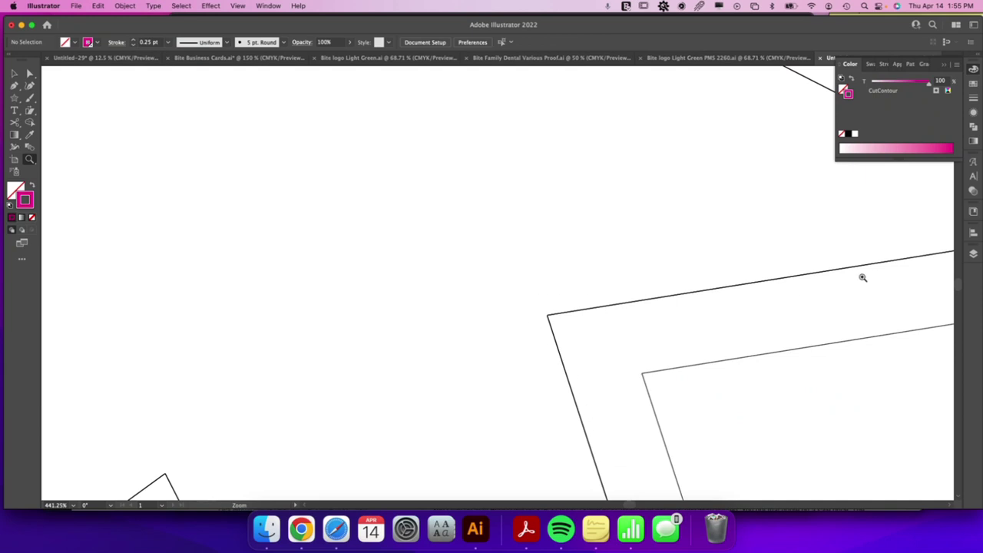
pyautogui.press('v')
pyautogui.press('super+y')
pyautogui.press('v')
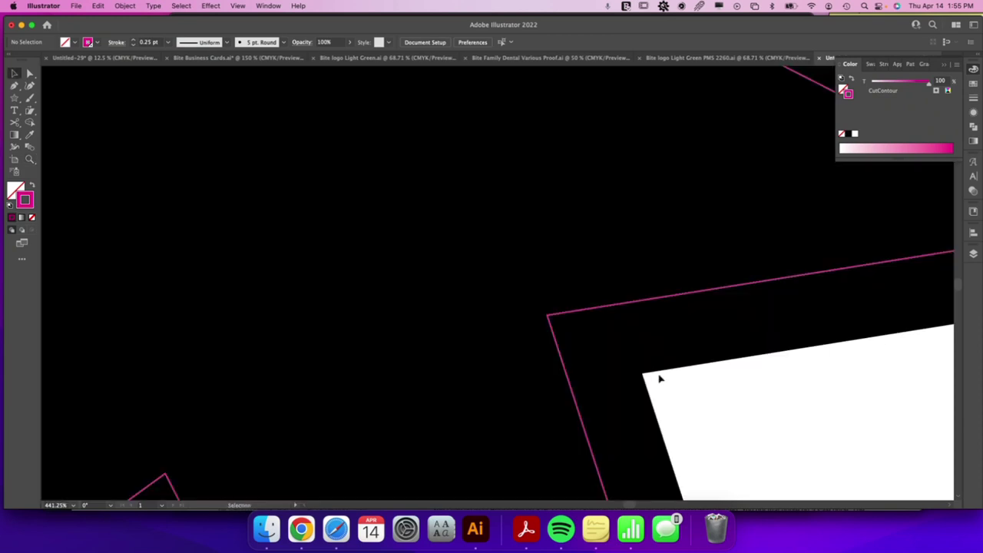
# Drag the magenta cut contour aside to expose a second cut path underneath.
pyautogui.click(657, 303)
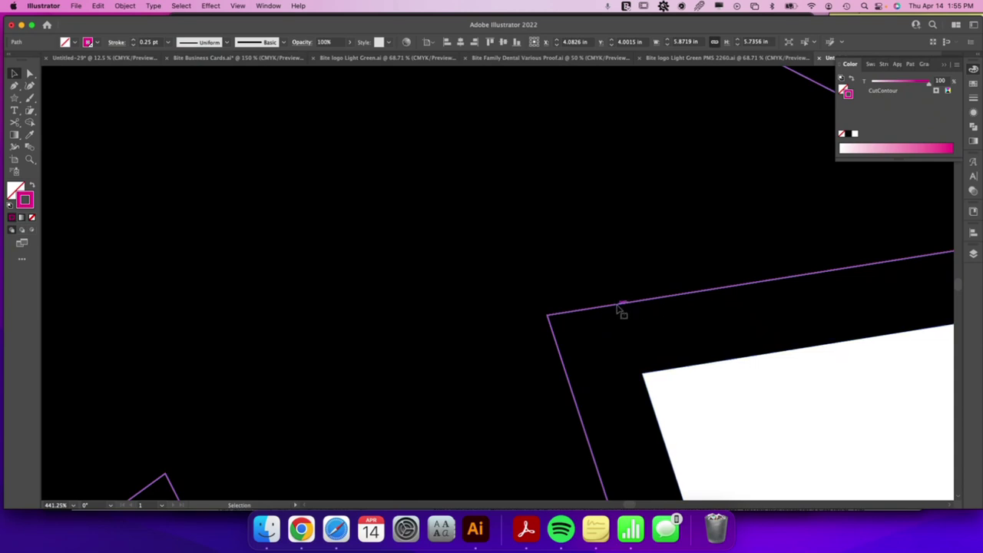
pyautogui.moveTo(620, 309); pyautogui.dragTo(420, 308)
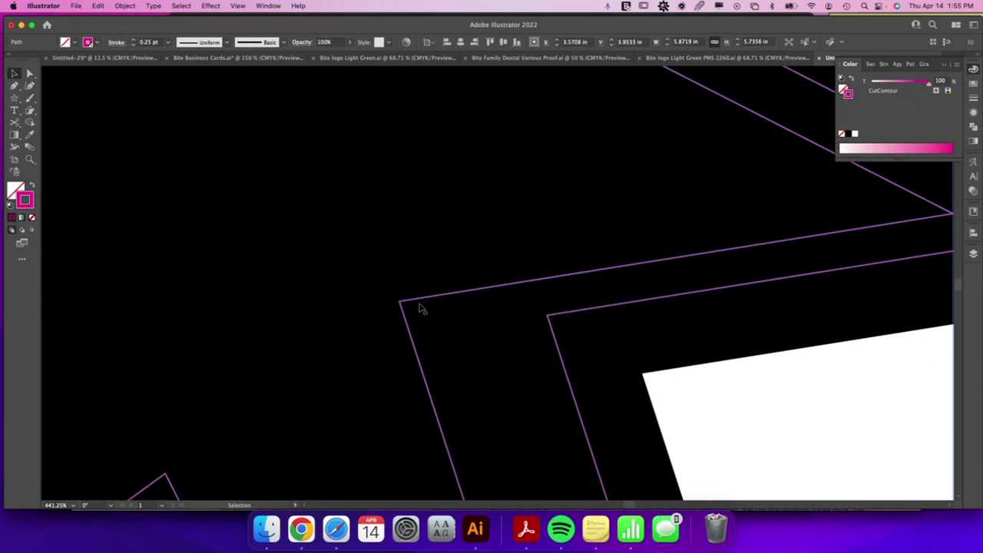
pyautogui.click(588, 315)
pyautogui.press('a')
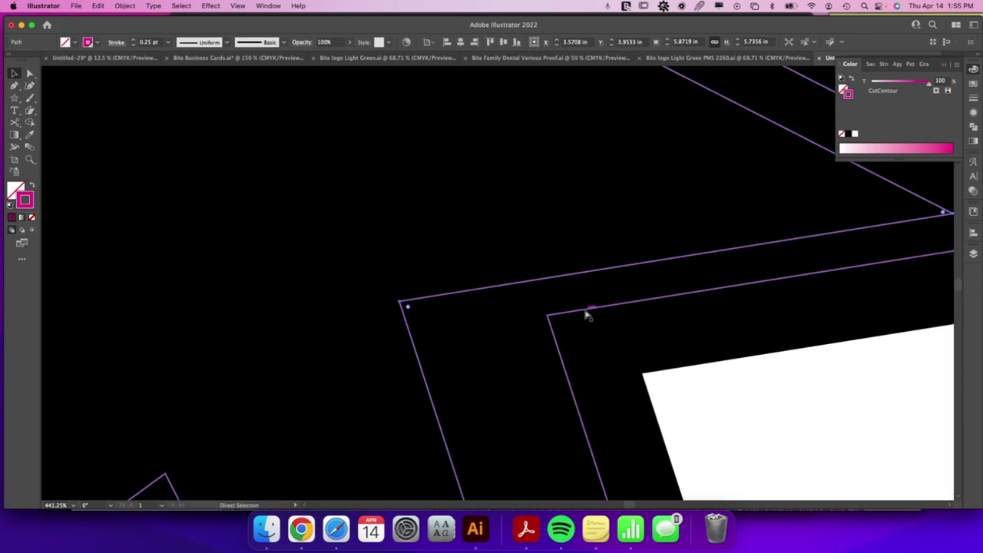
# Return the moved cut path to its original place, deselect, and show the Layers list.
pyautogui.press('v')
pyautogui.press('Delete')
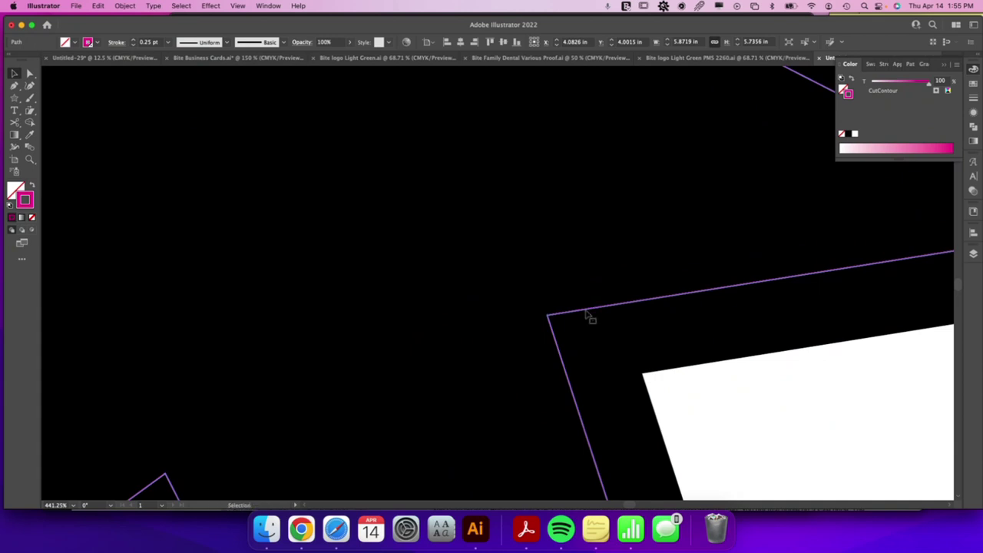
pyautogui.click(748, 441)
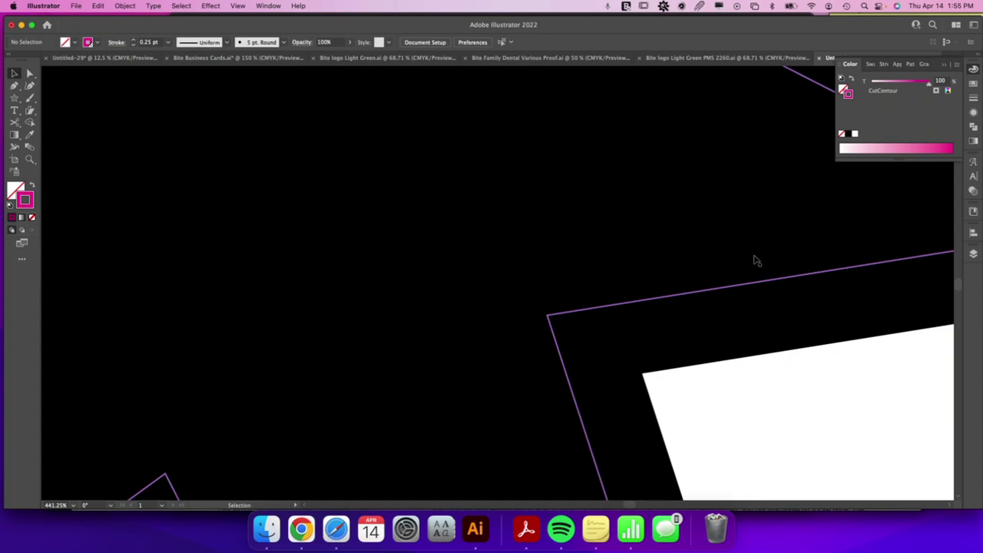
pyautogui.click(972, 254)
# Expand Layer 1 to reveal its four paths, then move one cut contour up and left.
pyautogui.click(867, 265)
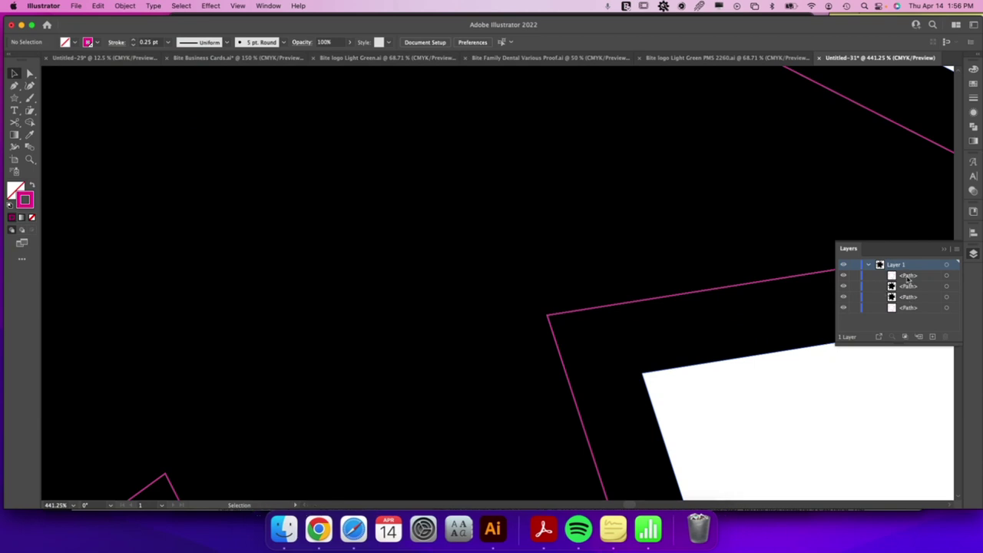
pyautogui.click(796, 284)
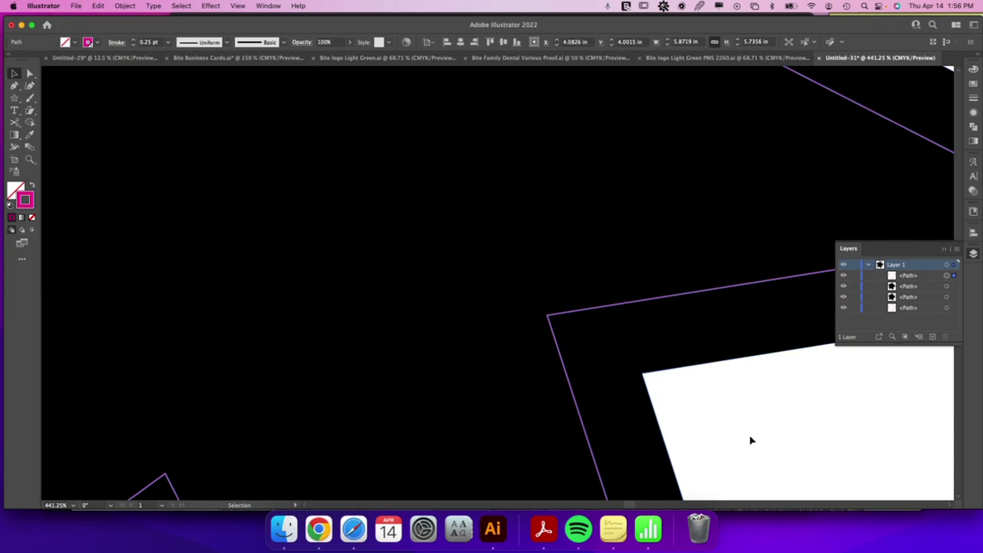
pyautogui.click(658, 329)
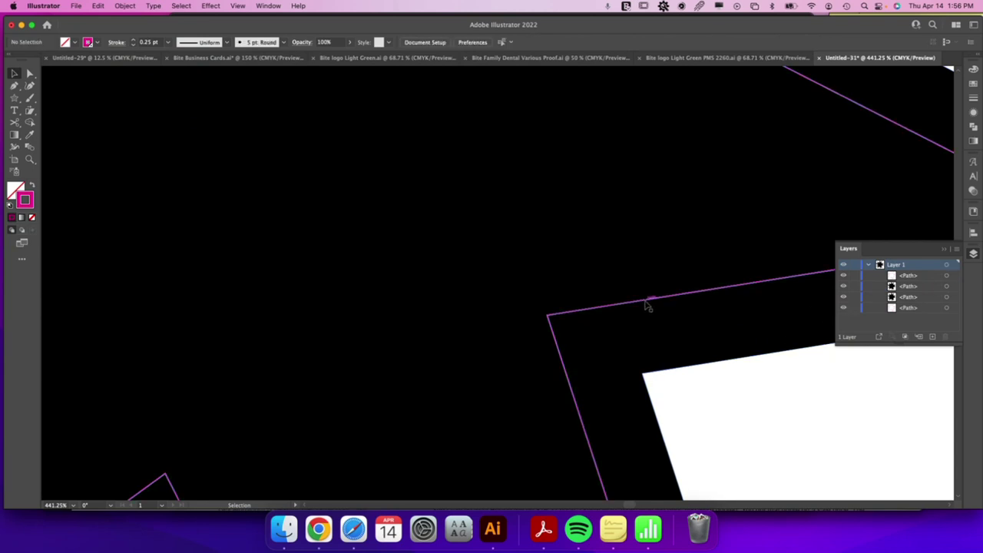
pyautogui.click(647, 306)
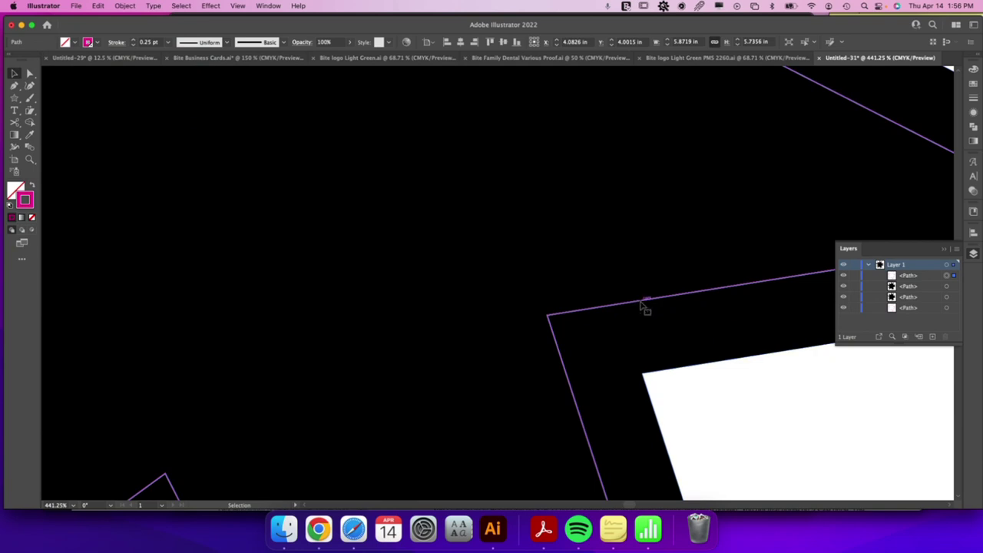
pyautogui.moveTo(641, 304); pyautogui.dragTo(438, 263)
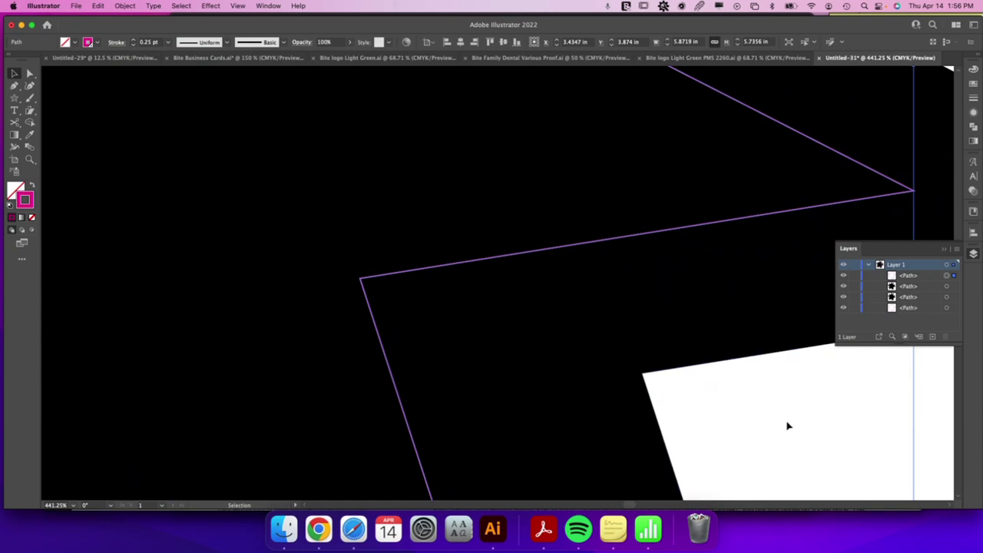
# In Outline view, delete the selected duplicate path, then pick the middle contour and return to Preview.
pyautogui.press('a')
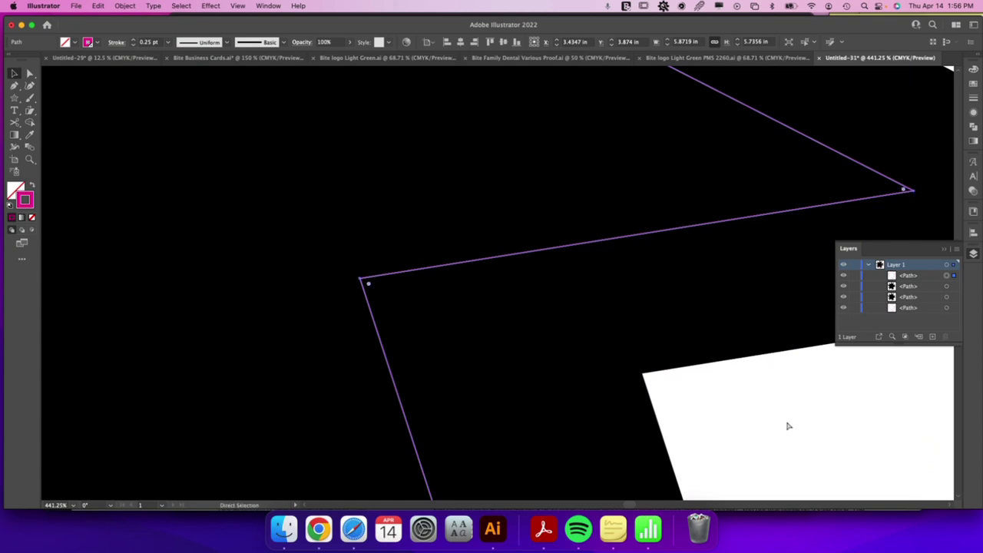
pyautogui.press('super+y')
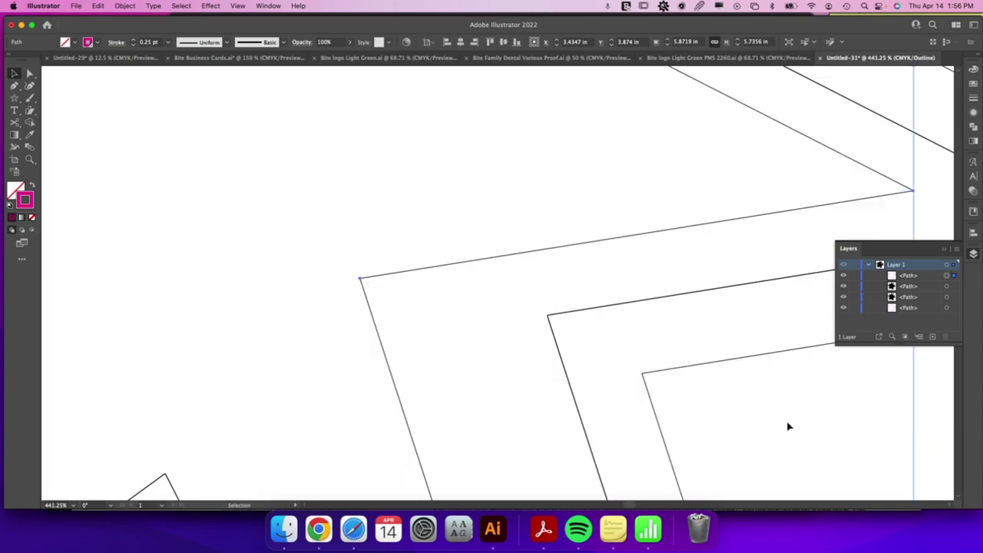
pyautogui.press('v')
pyautogui.click(685, 297)
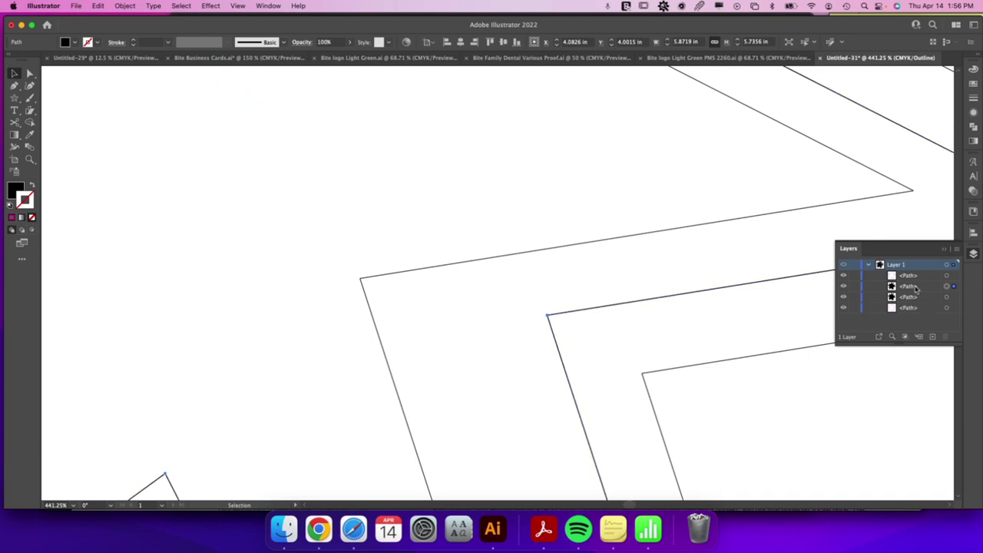
pyautogui.press('Delete')
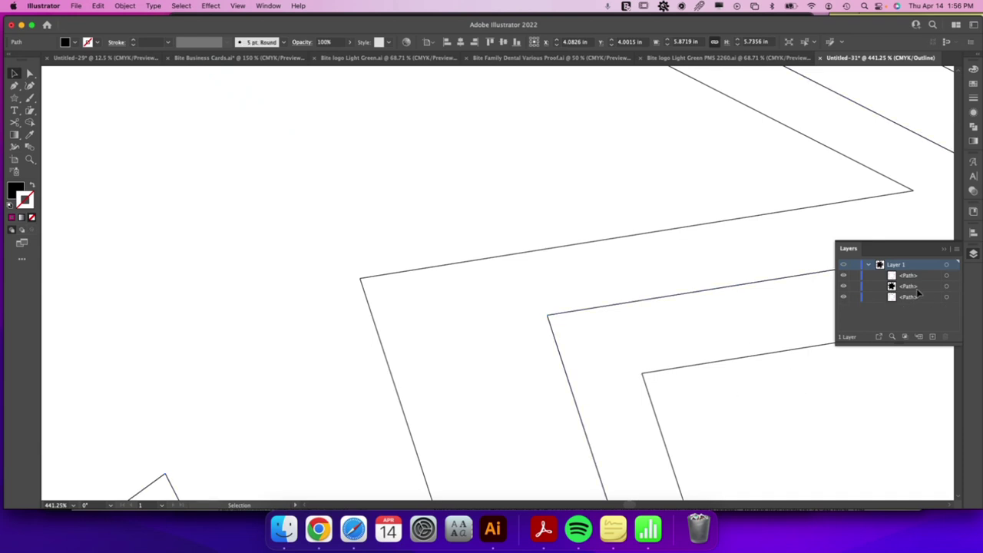
pyautogui.click(760, 284)
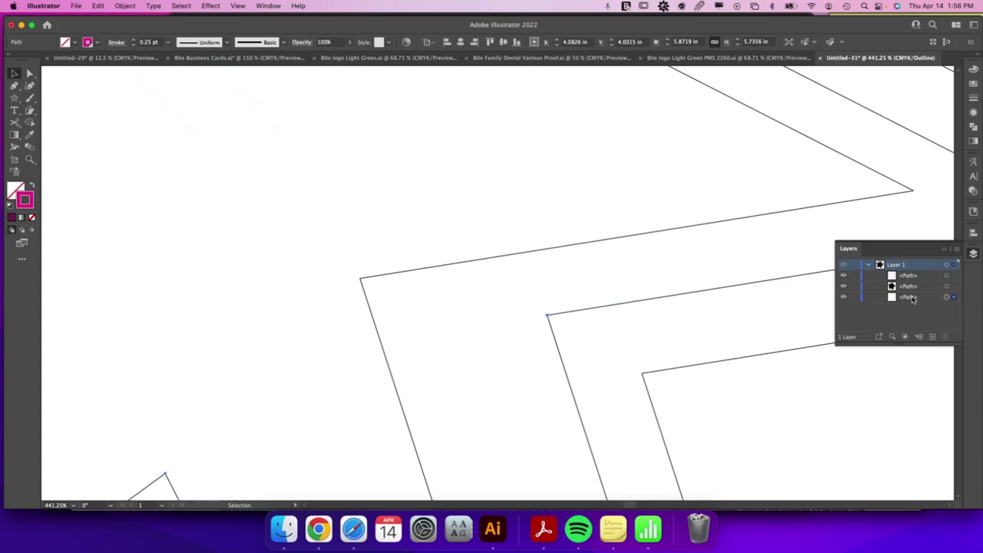
pyautogui.press('super+y')
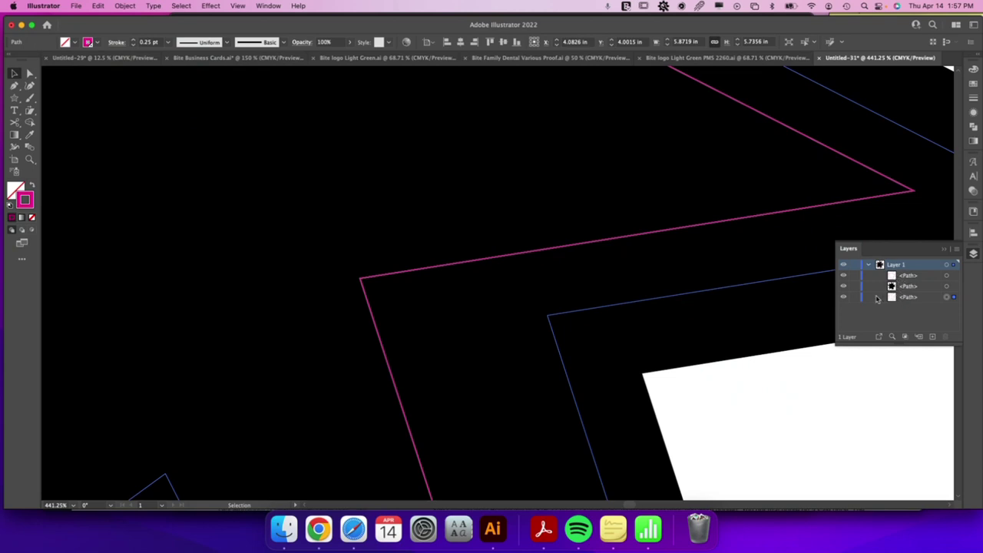
pyautogui.click(269, 6)
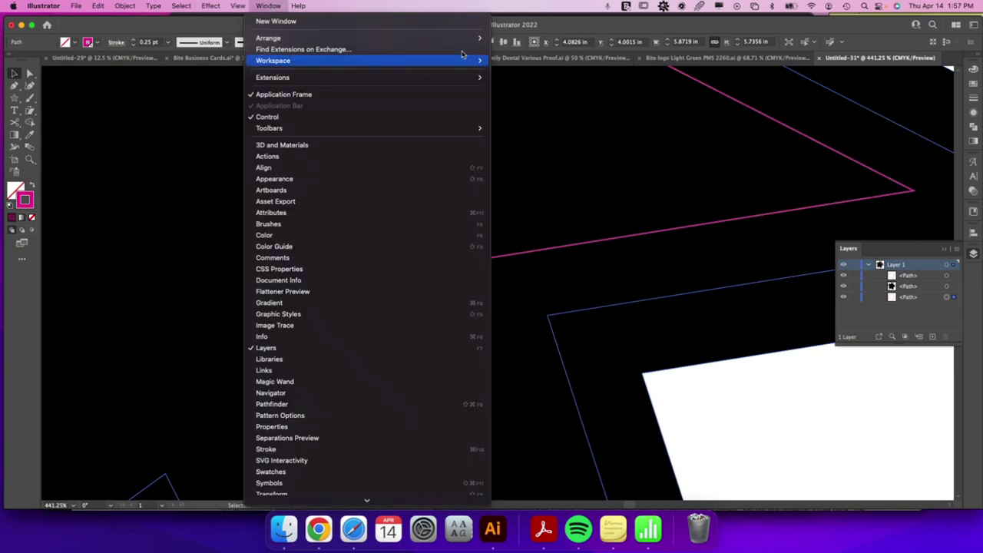
pyautogui.click(275, 5)
pyautogui.click(276, 5)
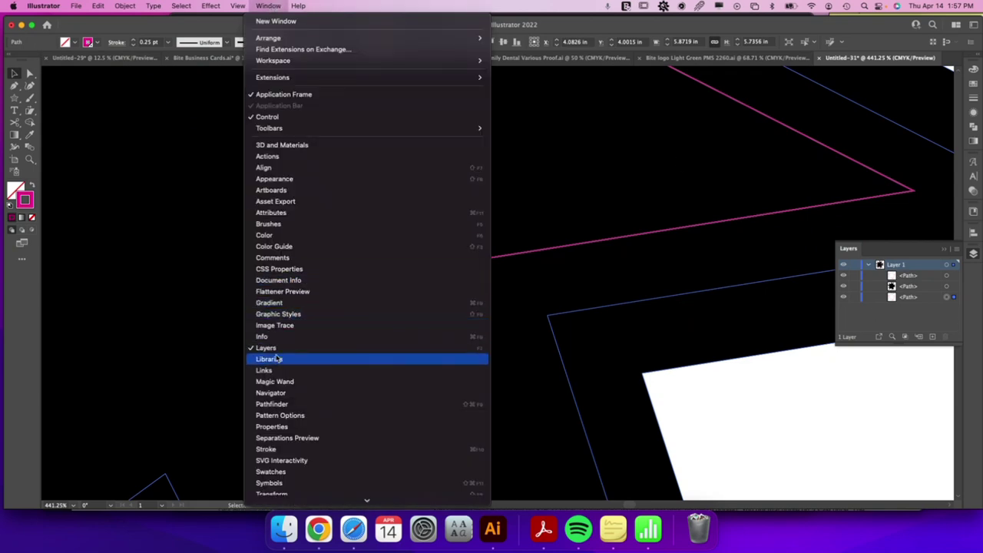
pyautogui.click(753, 425)
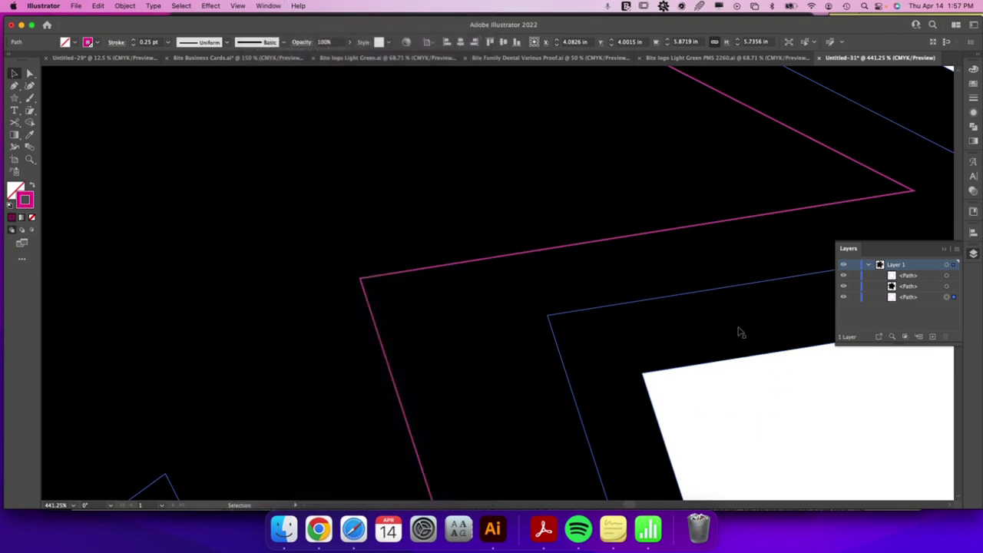
pyautogui.click(735, 413)
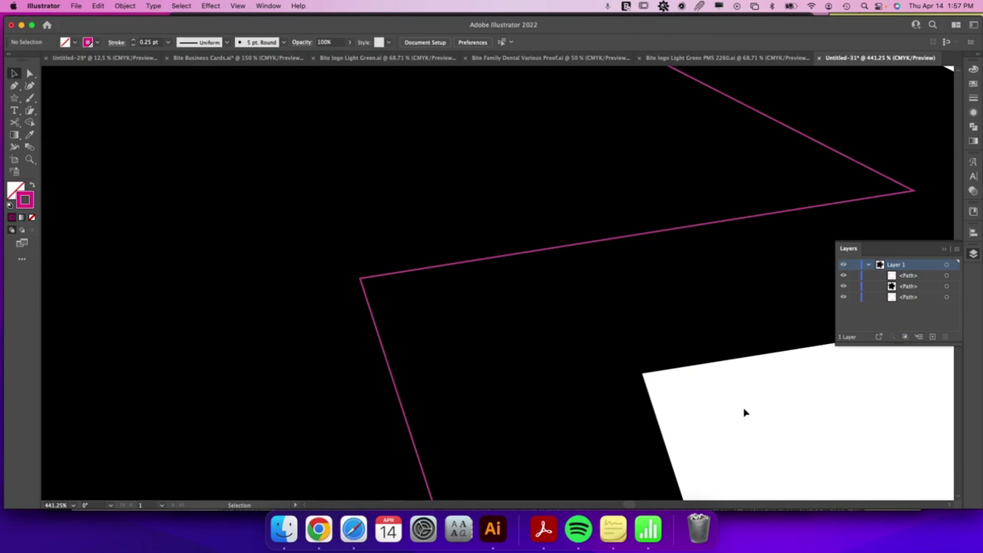
# Check each Layer 1 path in Outline and Preview to find the hidden bottom 0.25 pt CutContour path.
pyautogui.click(946, 298)
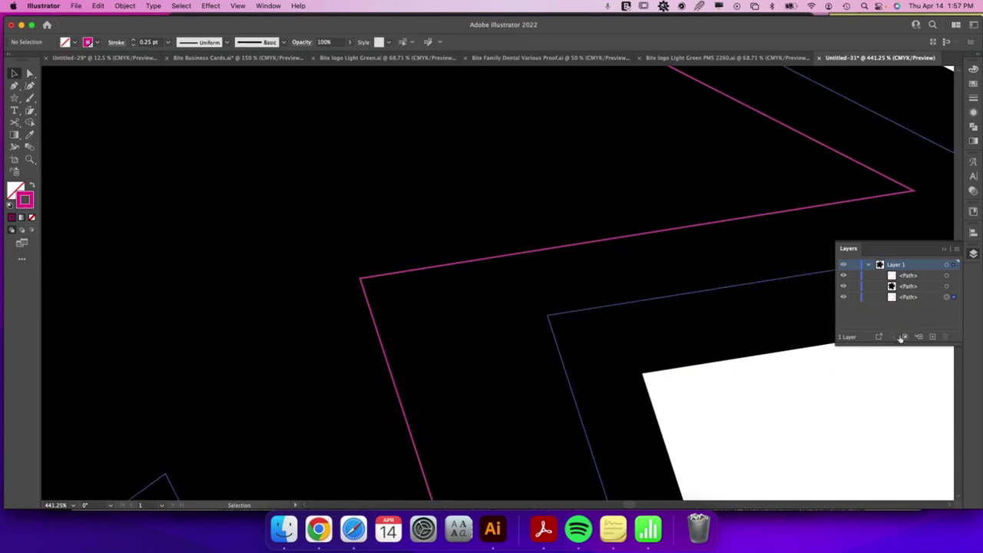
pyautogui.click(754, 397)
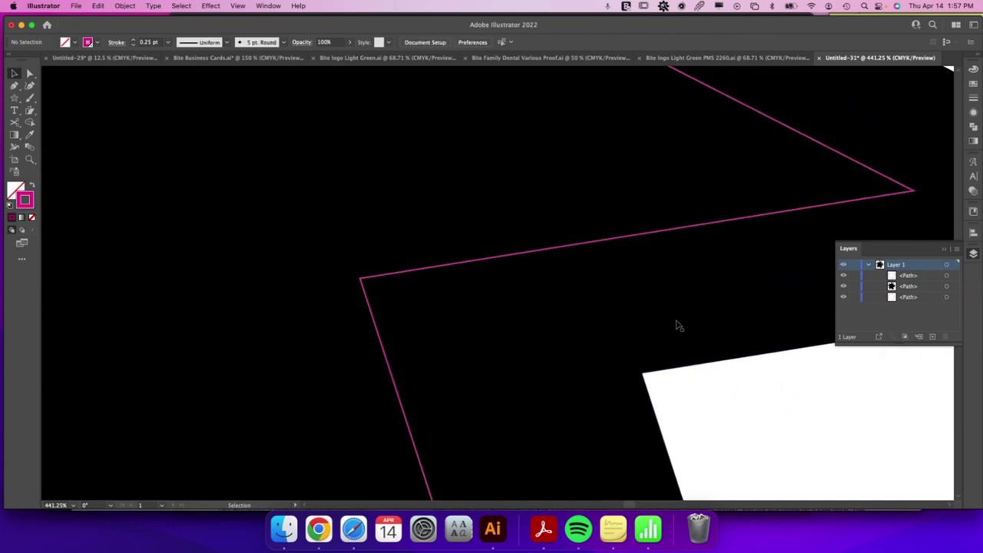
pyautogui.press('super+y')
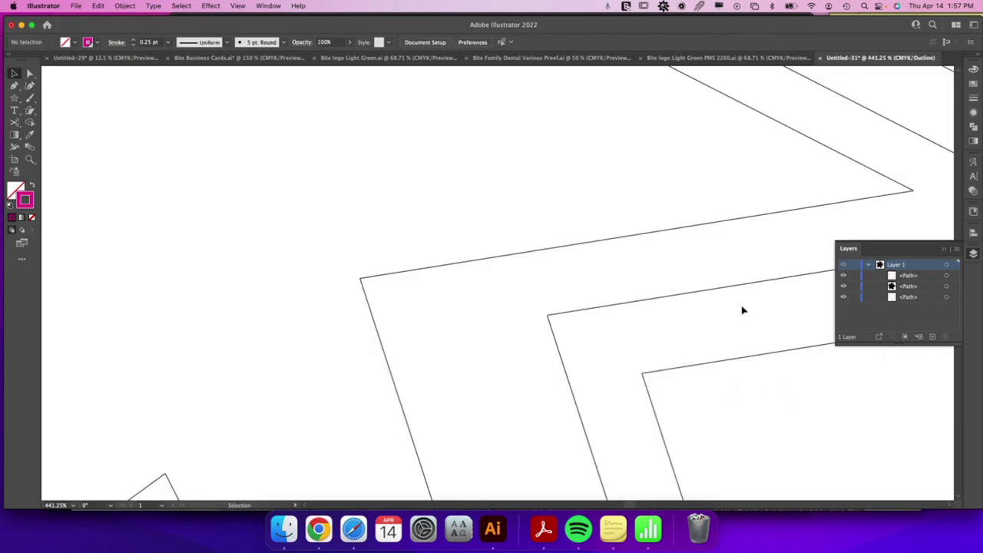
pyautogui.click(730, 288)
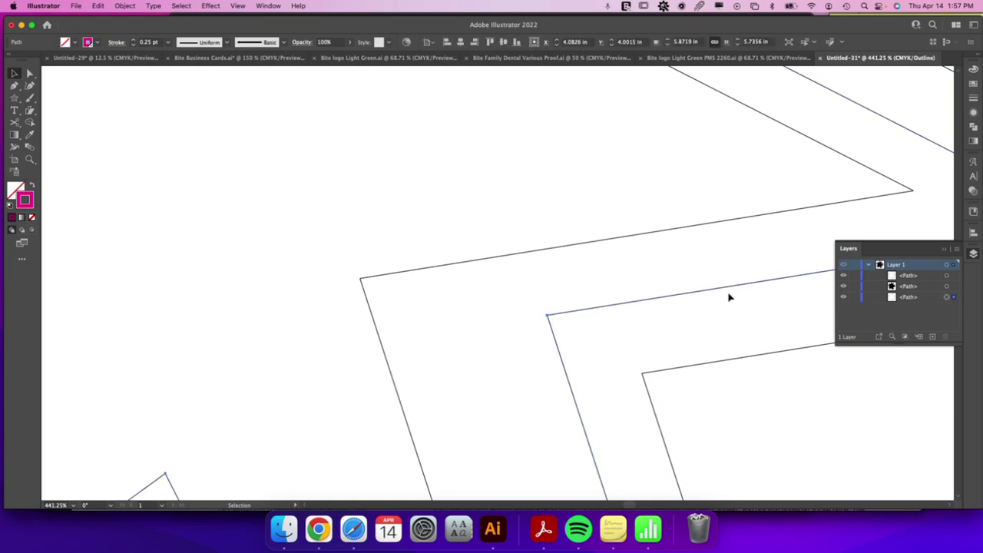
pyautogui.press('super+y')
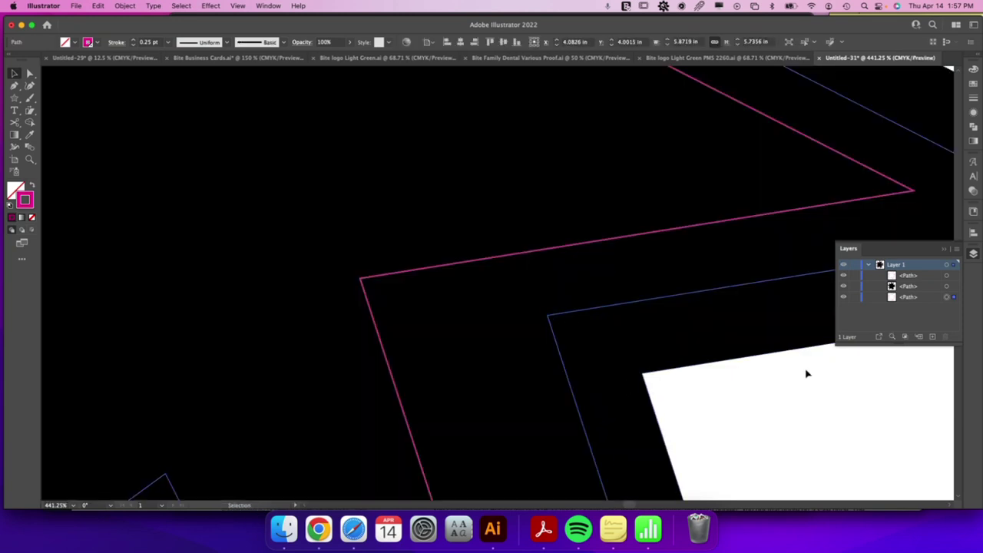
pyautogui.click(952, 284)
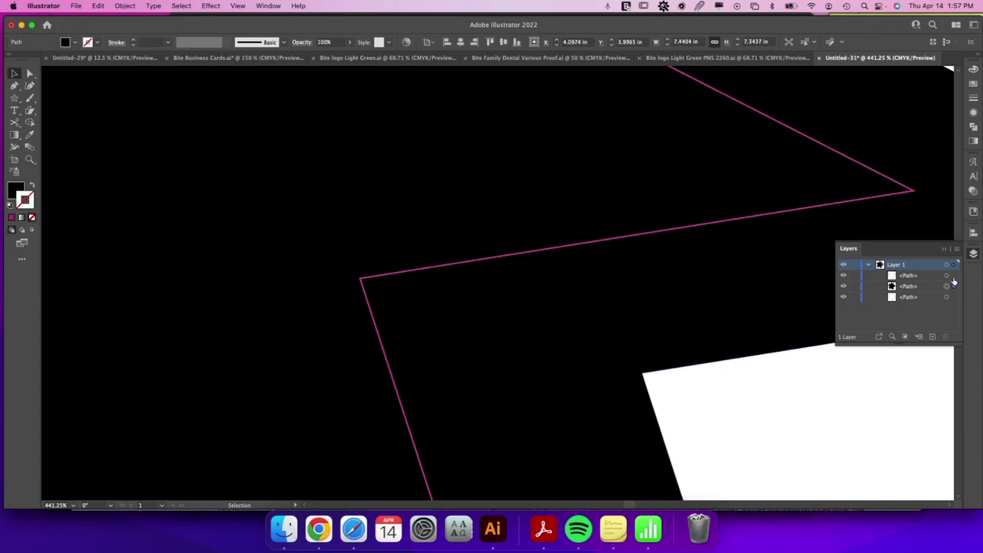
pyautogui.click(952, 297)
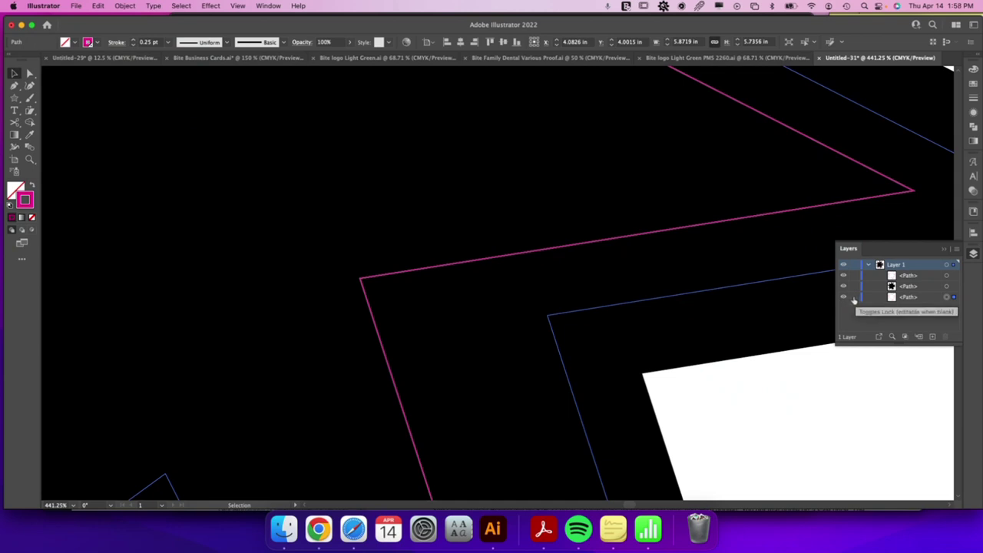
pyautogui.click(854, 298)
pyautogui.moveTo(761, 422); pyautogui.dragTo(569, 184)
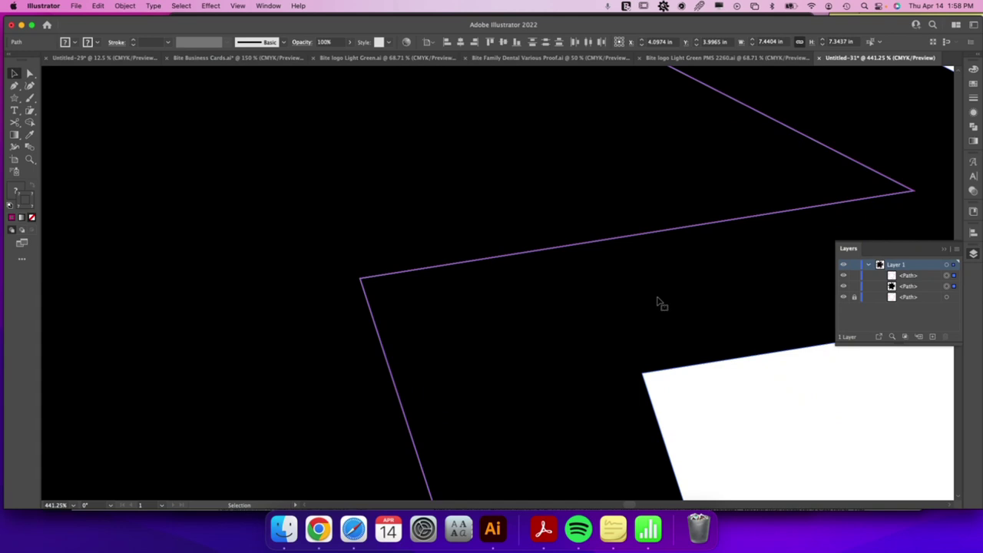
pyautogui.click(854, 297)
pyautogui.moveTo(755, 413); pyautogui.dragTo(596, 195)
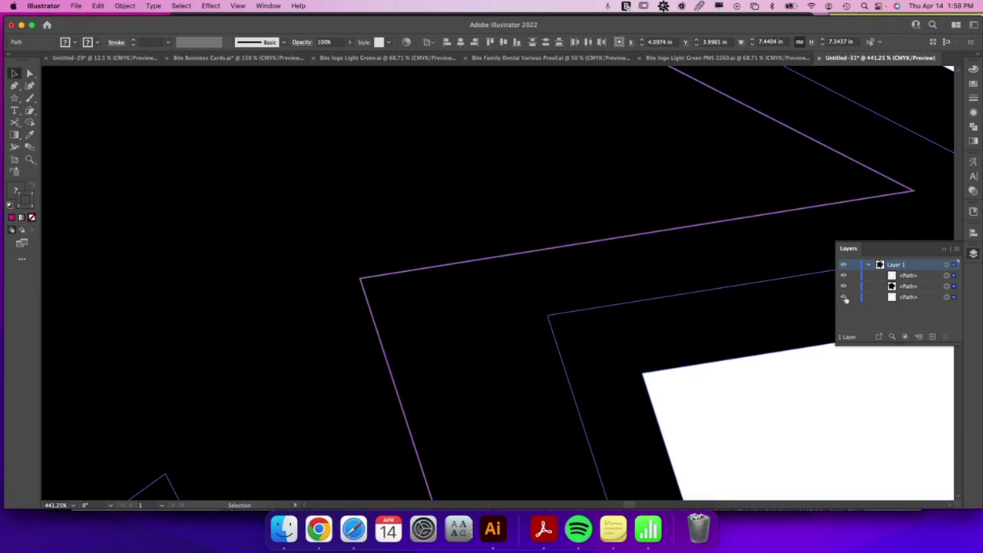
pyautogui.click(778, 391)
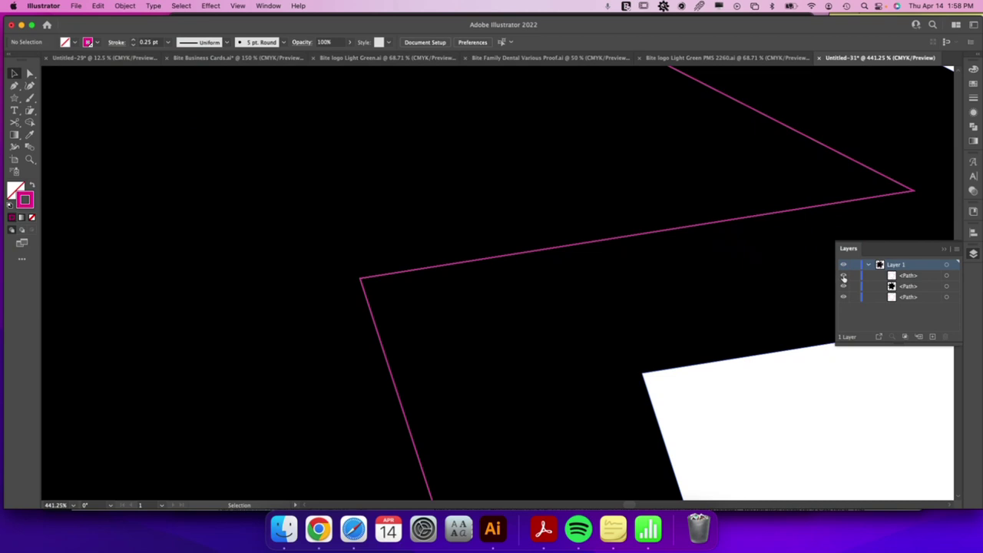
pyautogui.click(843, 276)
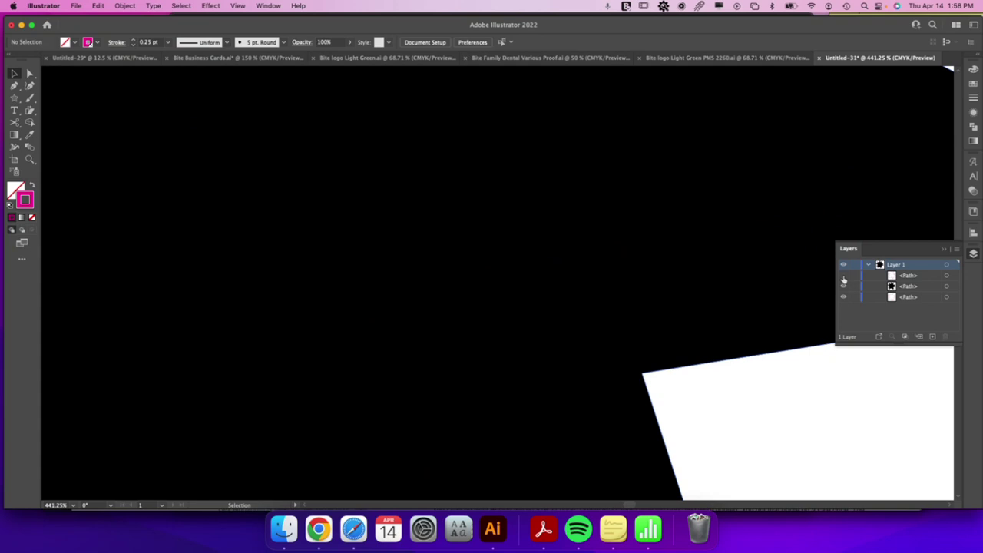
pyautogui.click(843, 276)
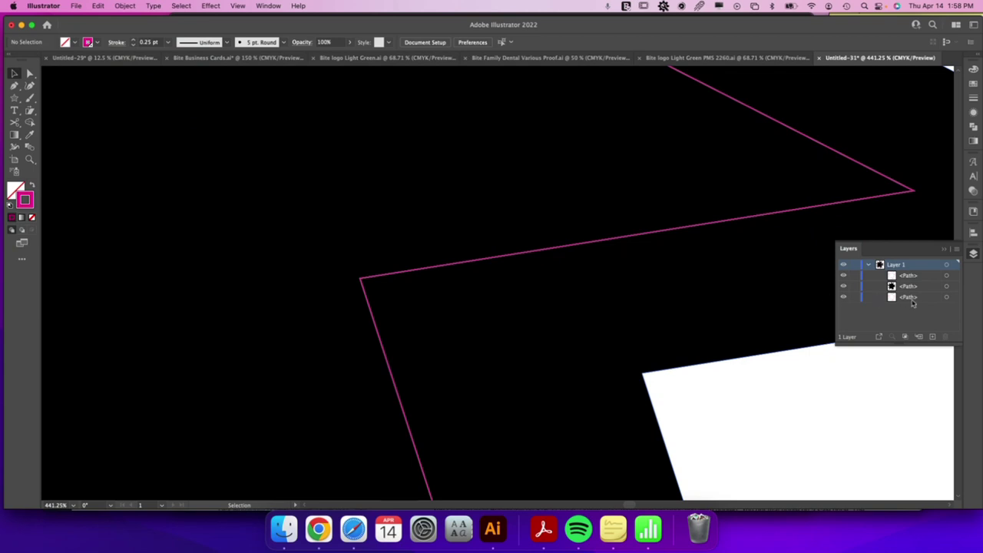
pyautogui.click(951, 299)
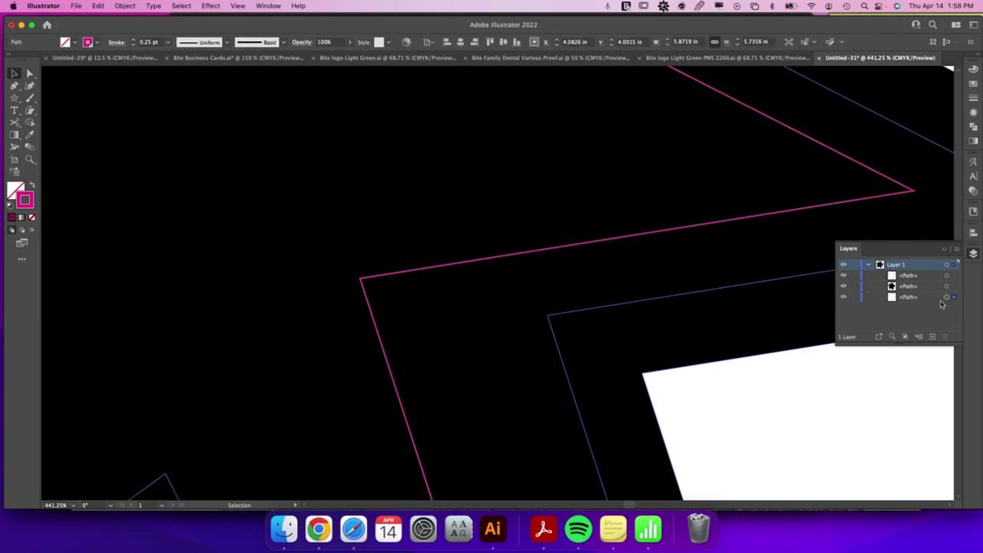
# Remove the targeted bottom <Path>, leaving two paths in Layer 1.
pyautogui.press('Delete')
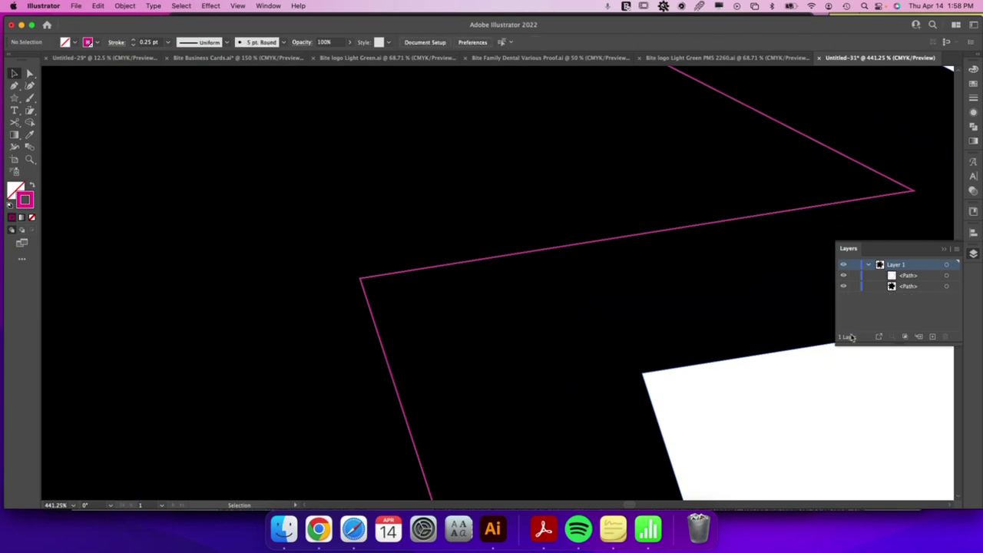